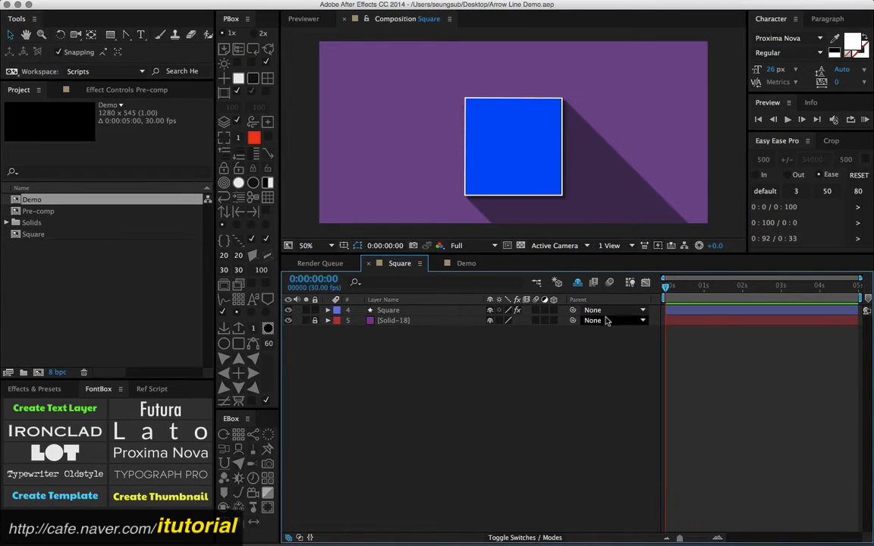
# - Preview the Square composition's animation and move the playhead to 0:00:01:06, where both dimension arrows are drawn
pyautogui.press('space')
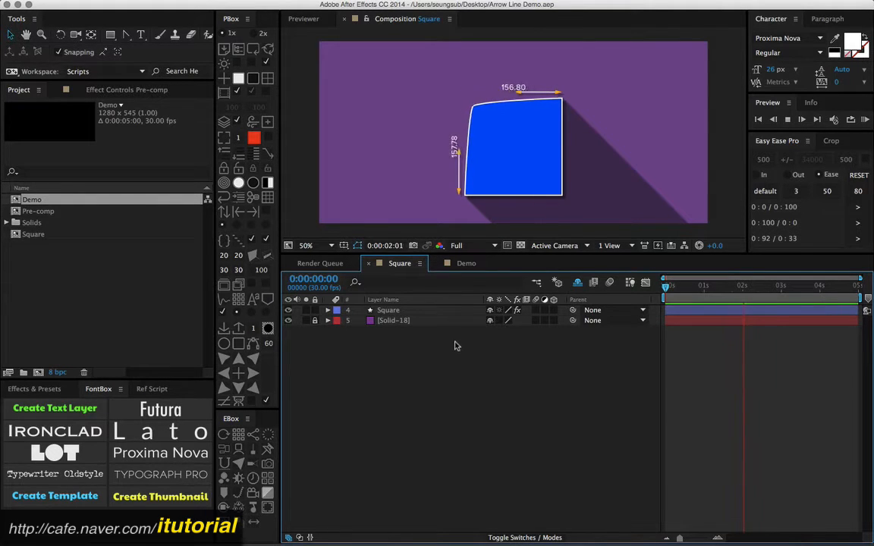
pyautogui.press('space')
pyautogui.click(704, 286)
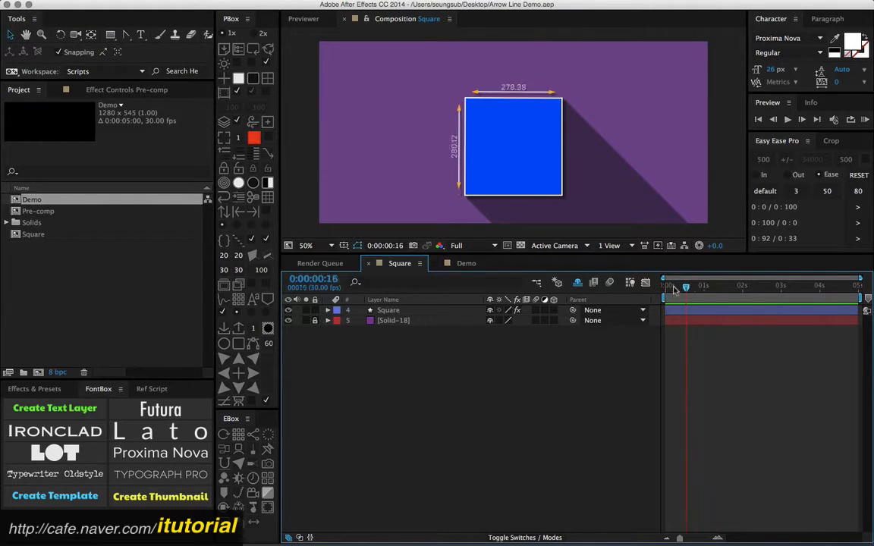
pyautogui.moveTo(703, 285)
pyautogui.mouseDown()
pyautogui.moveTo(676, 285)
pyautogui.moveTo(712, 286)
pyautogui.mouseUp()
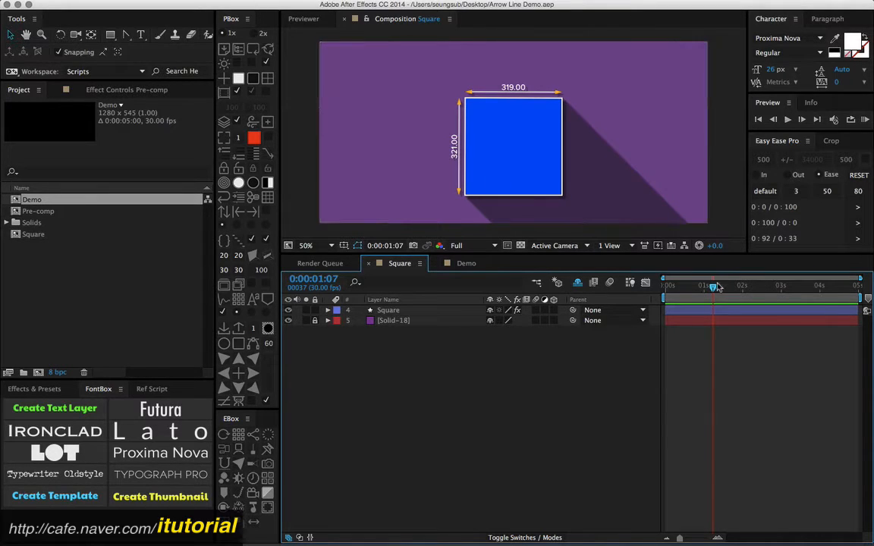
pyautogui.moveTo(714, 288)
pyautogui.mouseDown()
pyautogui.moveTo(739, 285)
pyautogui.moveTo(674, 286)
pyautogui.moveTo(765, 281)
pyautogui.moveTo(711, 281)
pyautogui.mouseUp()
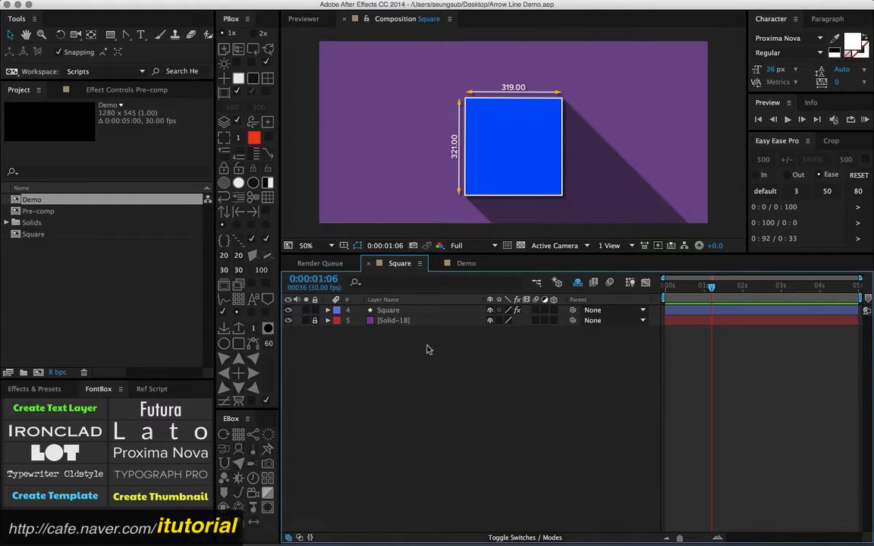
# - In the Demo composition, add two small 100-pixel solids and place one left of centre and the other right of centre
pyautogui.click(467, 264)
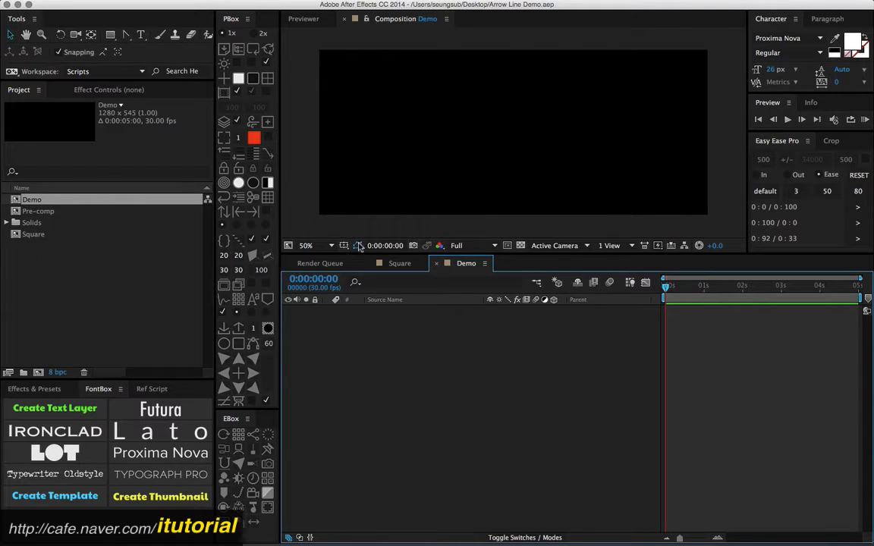
pyautogui.click(267, 79)
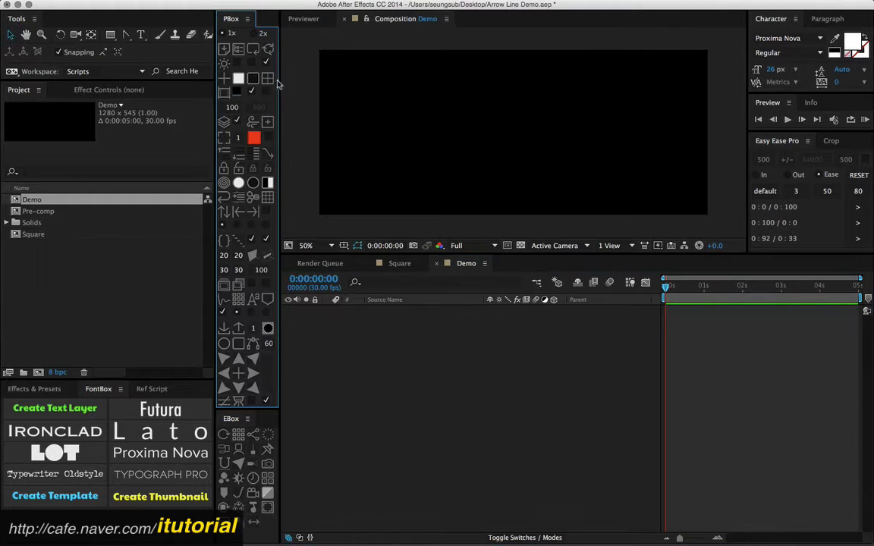
pyautogui.moveTo(508, 140); pyautogui.dragTo(438, 139)
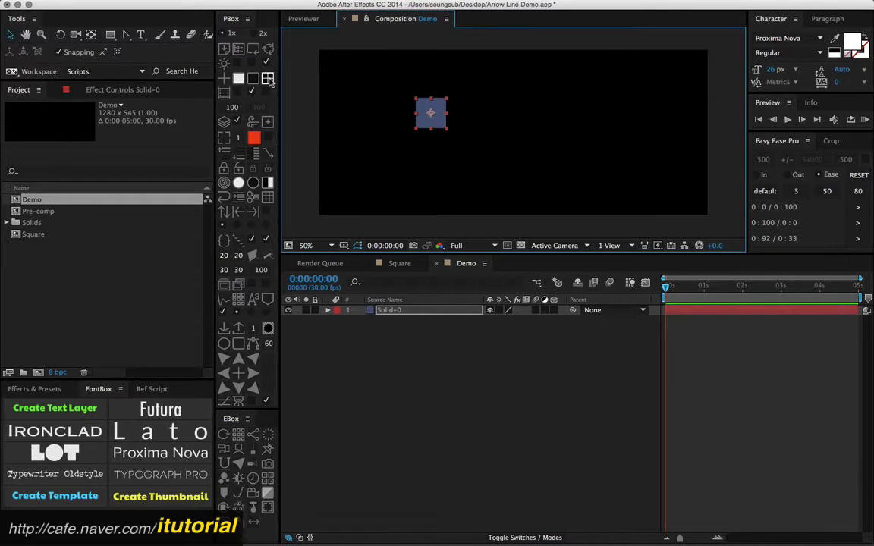
pyautogui.click(270, 81)
pyautogui.moveTo(513, 130); pyautogui.dragTo(584, 118)
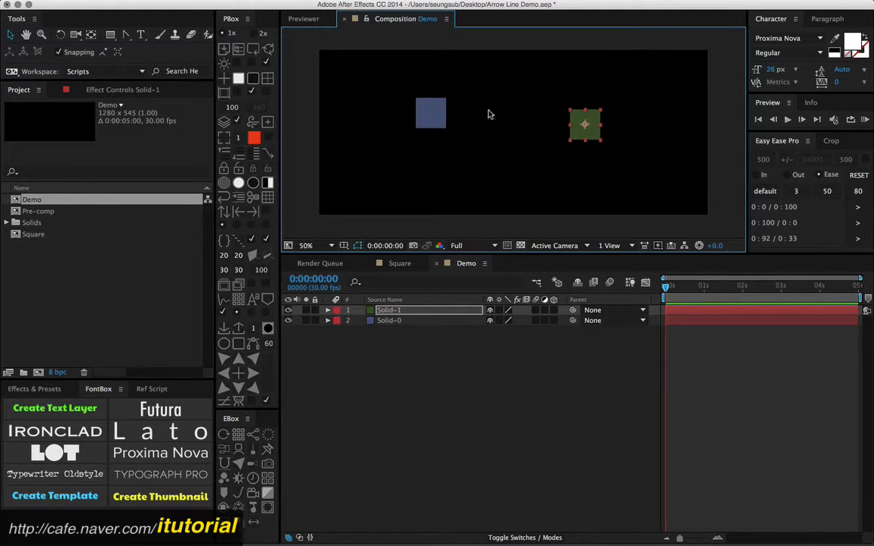
# - Select both solids and generate an EBox Arrow Line connecting them
pyautogui.click(404, 334)
pyautogui.press('super+a')
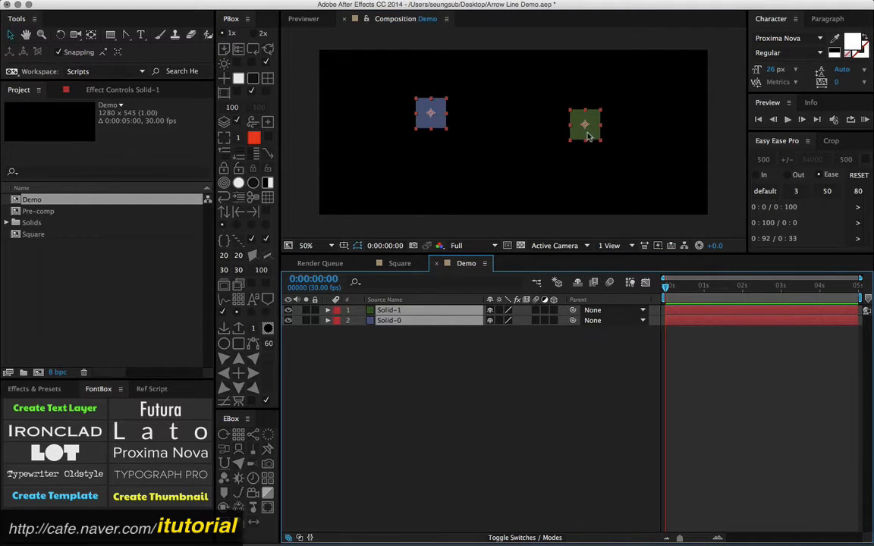
pyautogui.click(407, 343)
pyautogui.press('super+a')
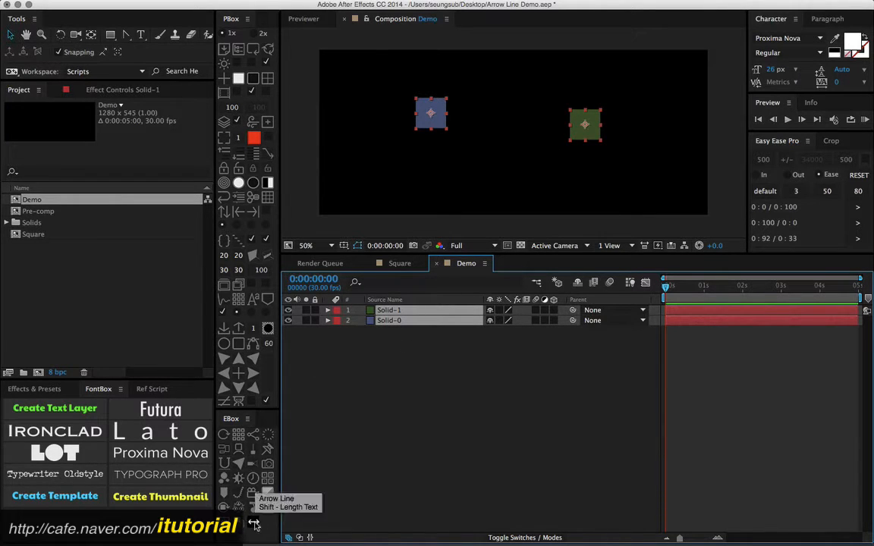
pyautogui.click(254, 522)
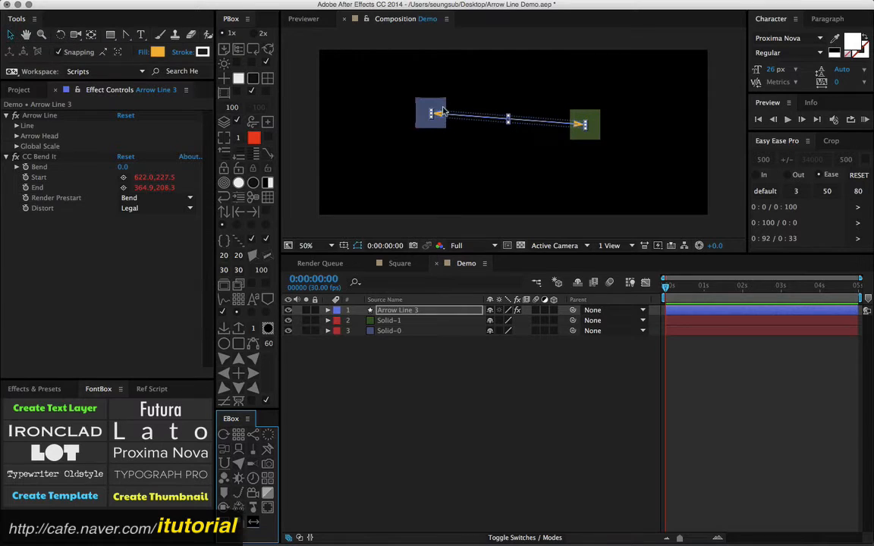
# - Try moving the blue solid to test the arrow line's link, and undo the move
pyautogui.click(400, 346)
pyautogui.click(414, 311)
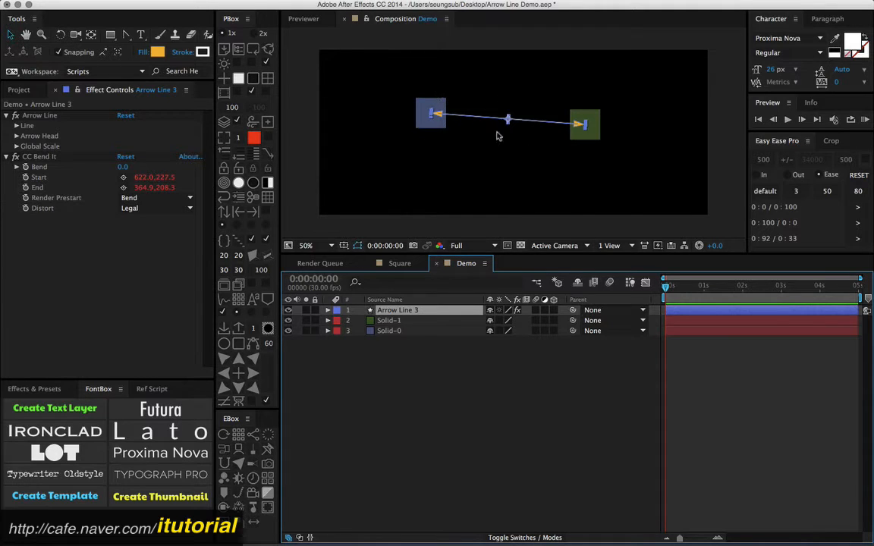
pyautogui.click(402, 354)
pyautogui.click(383, 331)
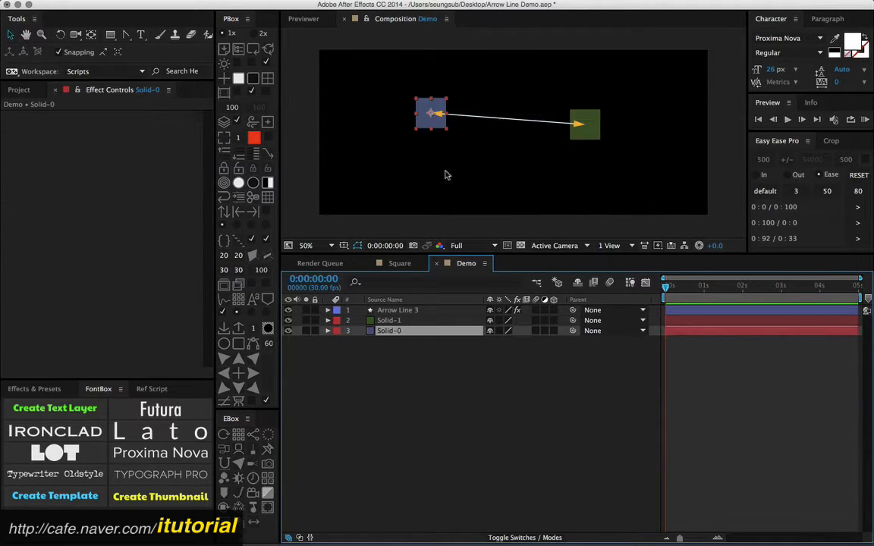
pyautogui.moveTo(427, 119); pyautogui.dragTo(422, 139)
pyautogui.press('super+z')
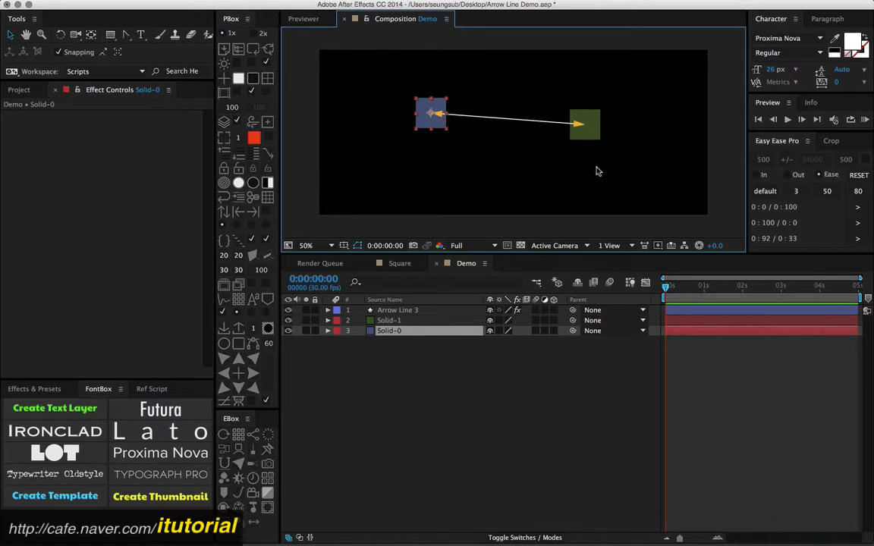
# - Expand the arrow layer's Line, Arrow Head and Global Scale settings and set the line's End to 99%
pyautogui.click(363, 310)
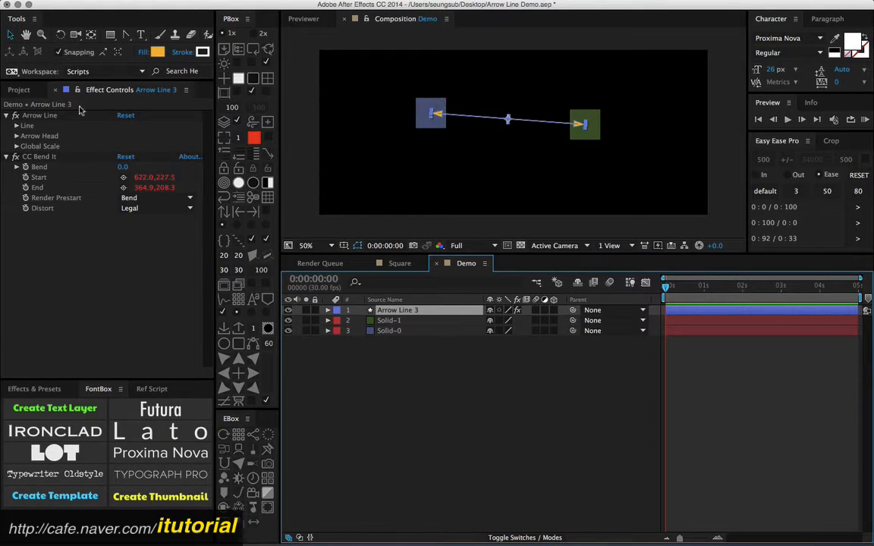
pyautogui.click(16, 125)
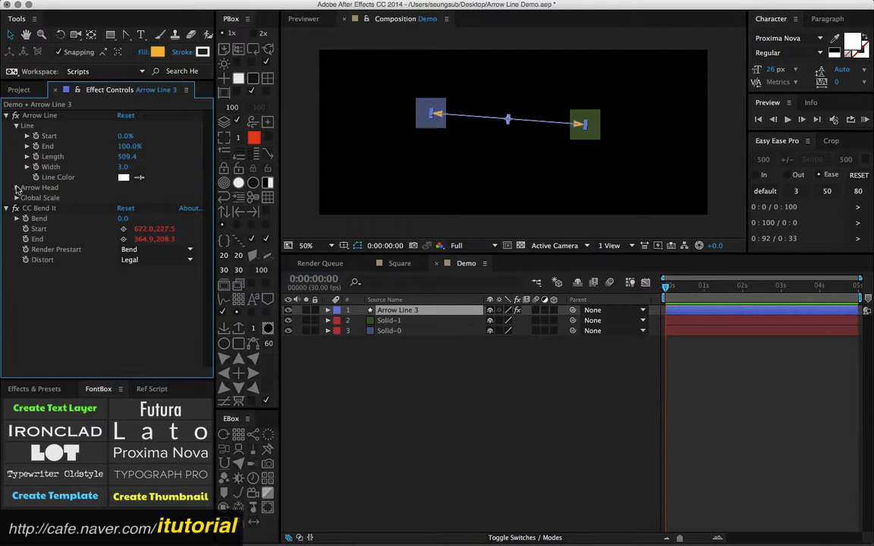
pyautogui.click(16, 187)
pyautogui.click(17, 239)
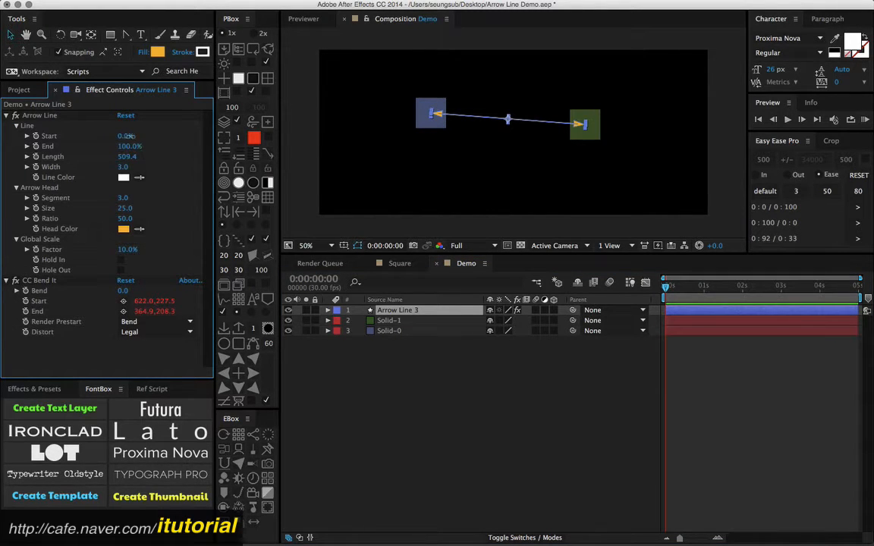
pyautogui.moveTo(126, 135); pyautogui.dragTo(148, 147)
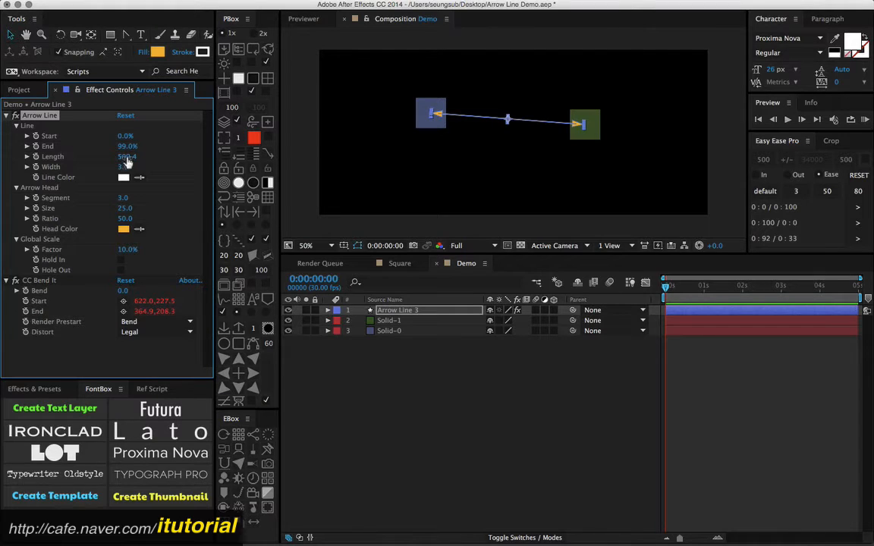
# - Try different Length and Width values for the arrow line, and undo these changes
pyautogui.moveTo(140, 157); pyautogui.dragTo(111, 158)
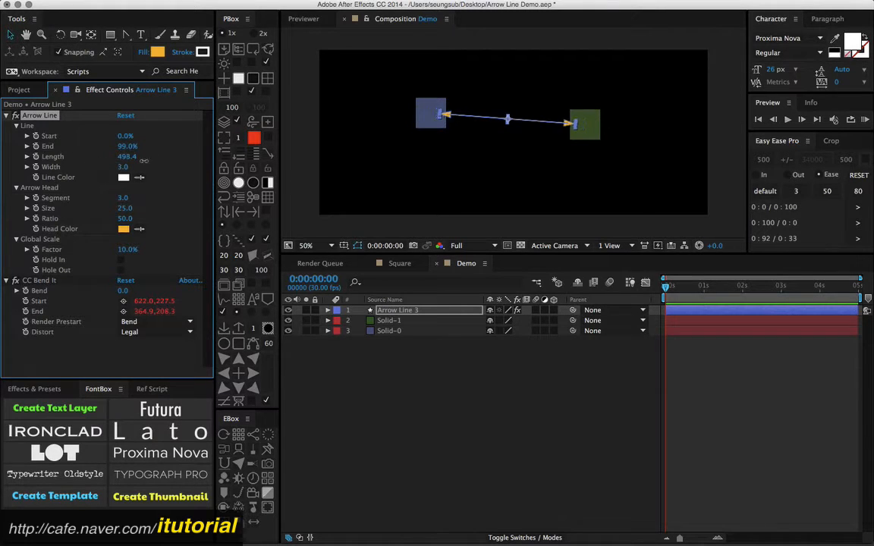
pyautogui.press('super+z')
pyautogui.press('super+z')
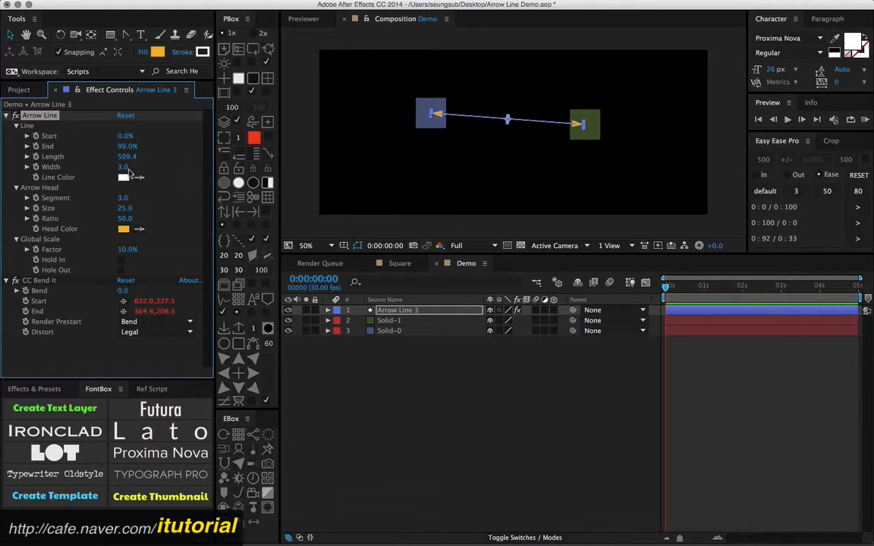
pyautogui.moveTo(124, 168); pyautogui.dragTo(124, 167)
pyautogui.press('super+z')
# - Change the arrow line's Line Color to an orange-red and deselect the colour dialog's target by returning to the composition view
pyautogui.click(123, 178)
pyautogui.click(185, 208)
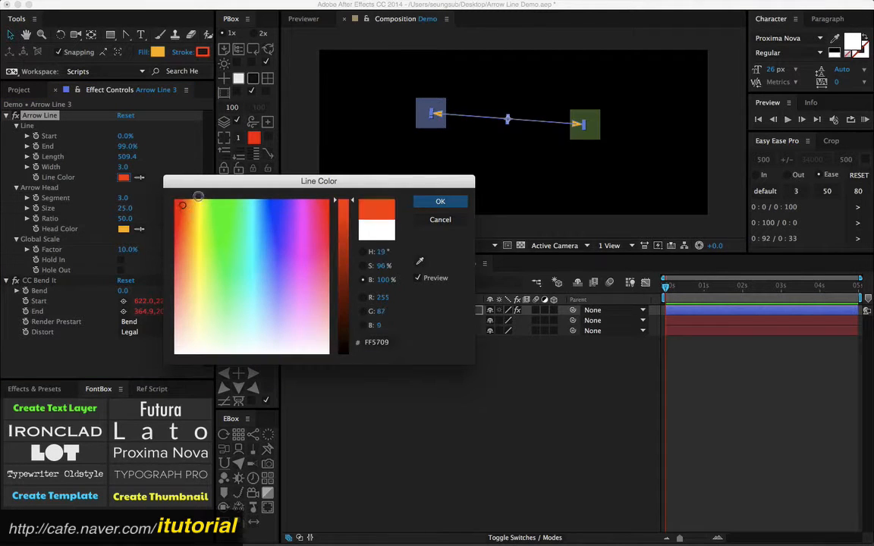
pyautogui.click(440, 201)
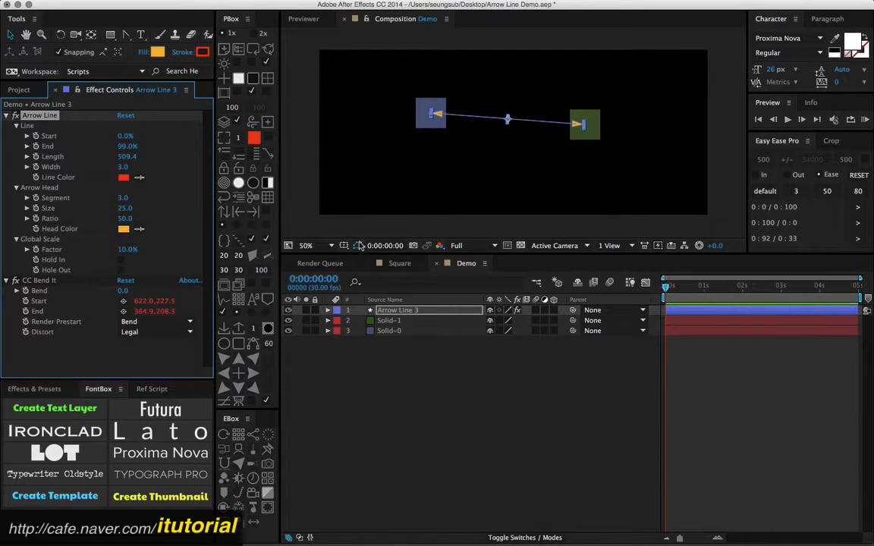
pyautogui.click(479, 135)
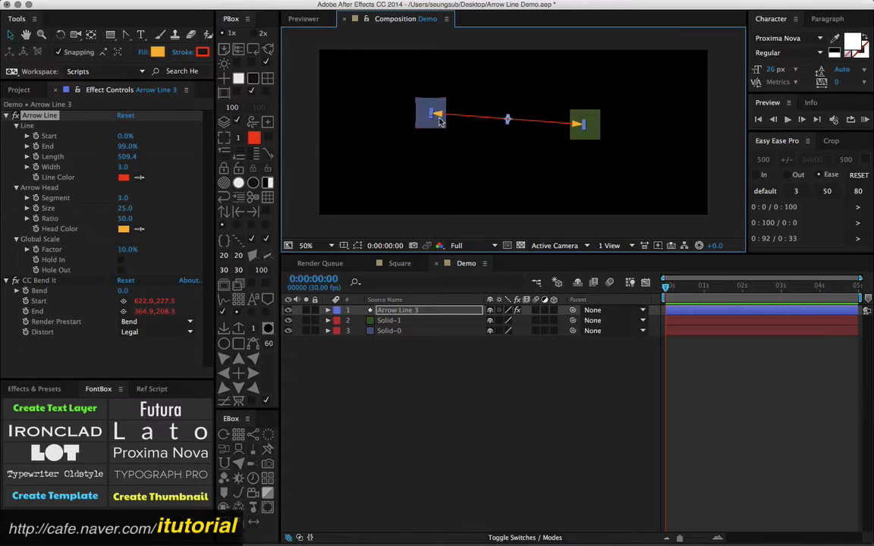
# - Set the Arrow Head's Segment to 4 and its Ratio to 100
pyautogui.press('.')
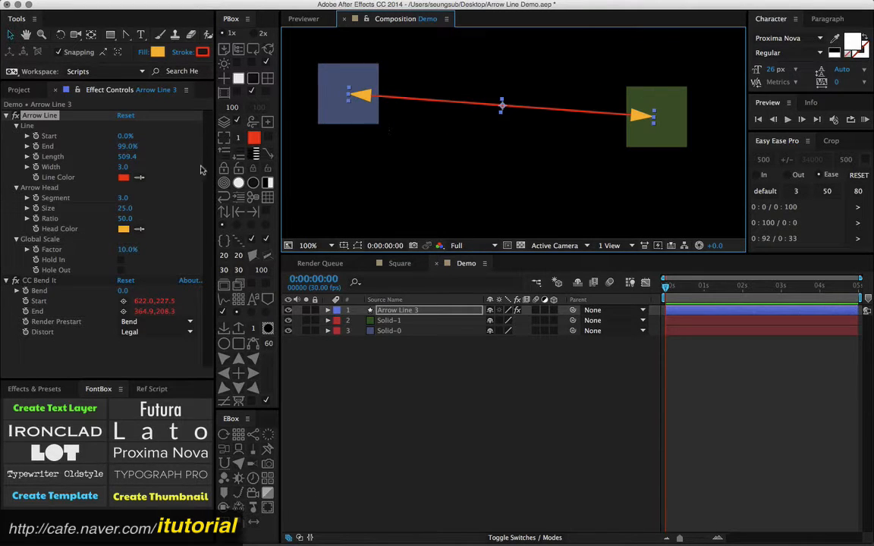
pyautogui.click(123, 198)
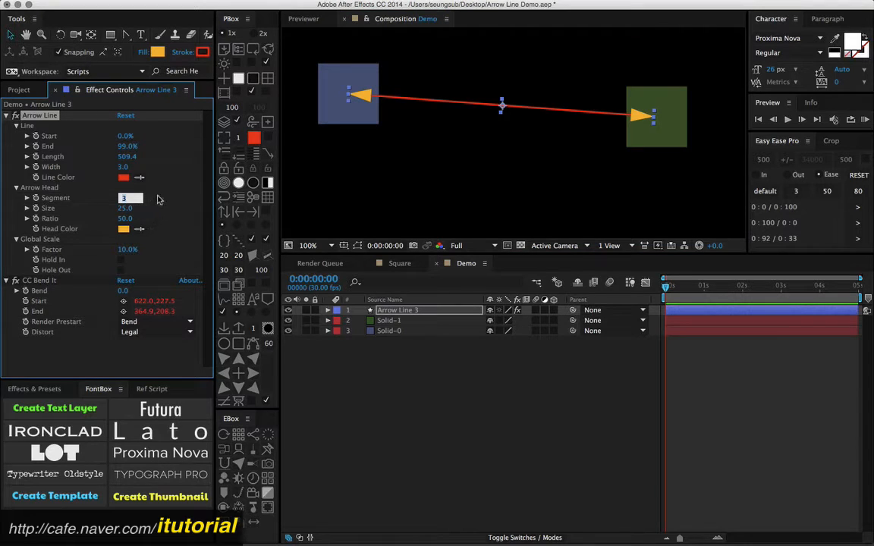
pyautogui.write('4')
pyautogui.press('Return')
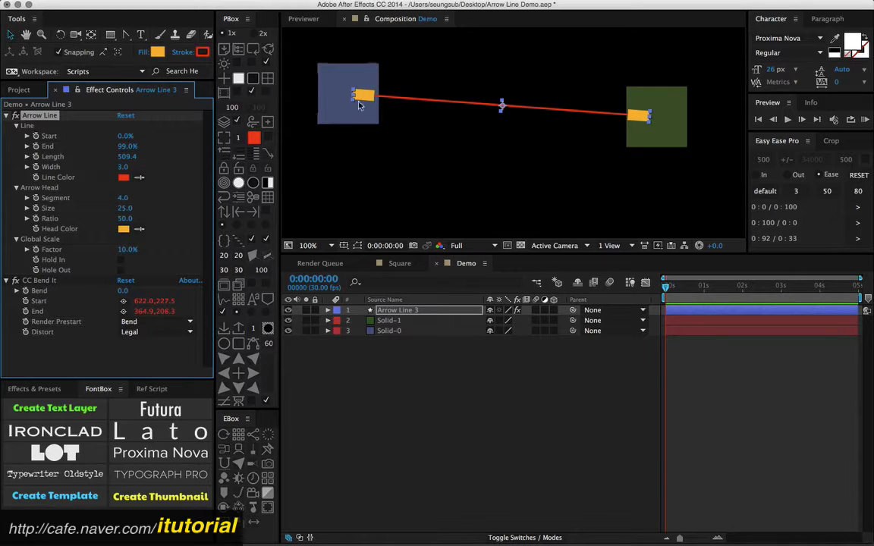
pyautogui.moveTo(126, 221); pyautogui.dragTo(136, 227)
pyautogui.click(126, 219)
pyautogui.press('Return')
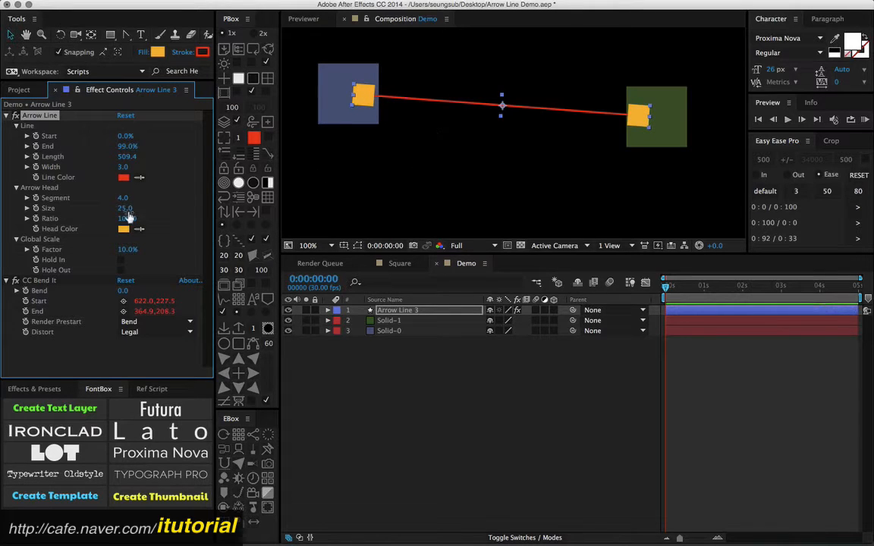
# - Try Arrow Head Segment values such as 18 and 5, and finish with Segment set to 3
pyautogui.moveTo(123, 198); pyautogui.dragTo(131, 197)
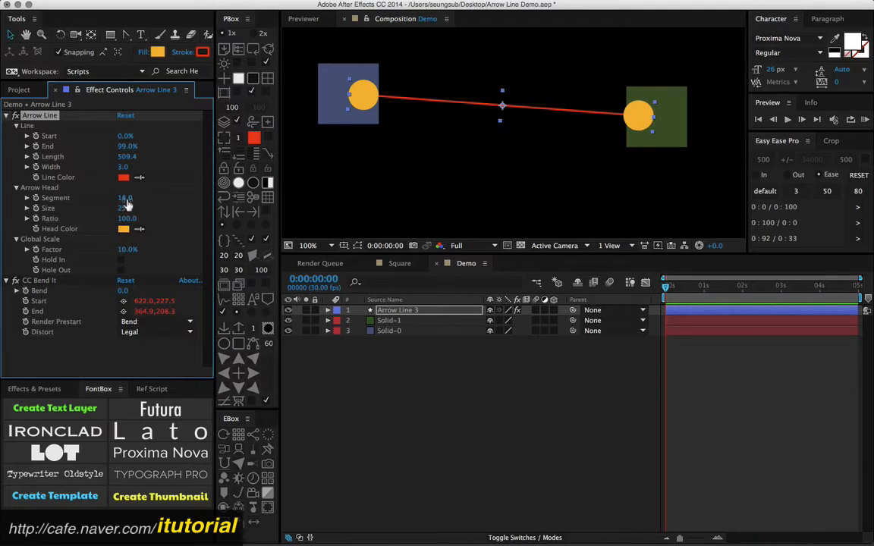
pyautogui.click(125, 198)
pyautogui.write('5')
pyautogui.press('Return')
pyautogui.moveTo(122, 198); pyautogui.dragTo(136, 198)
pyautogui.click(124, 197)
pyautogui.write('3')
pyautogui.press('Return')
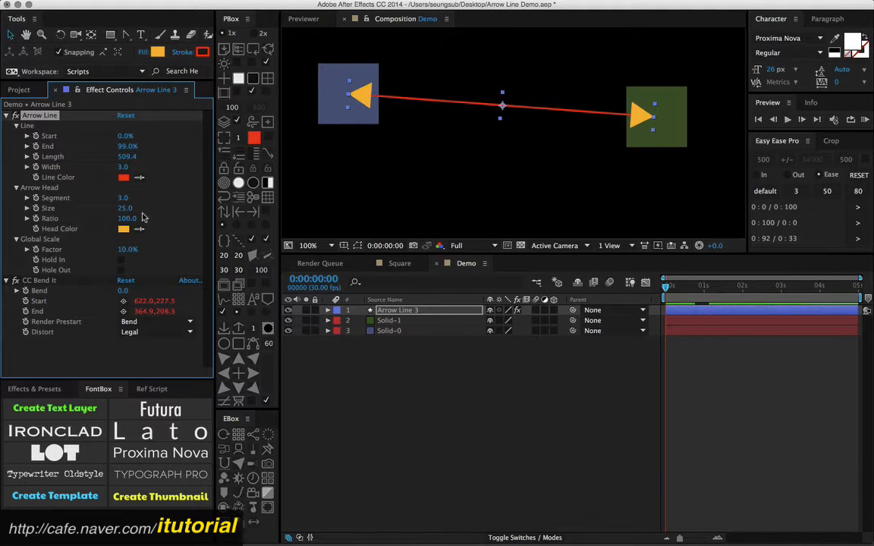
# - Increase the Arrow Head's Size to 45
pyautogui.moveTo(123, 208); pyautogui.dragTo(143, 207)
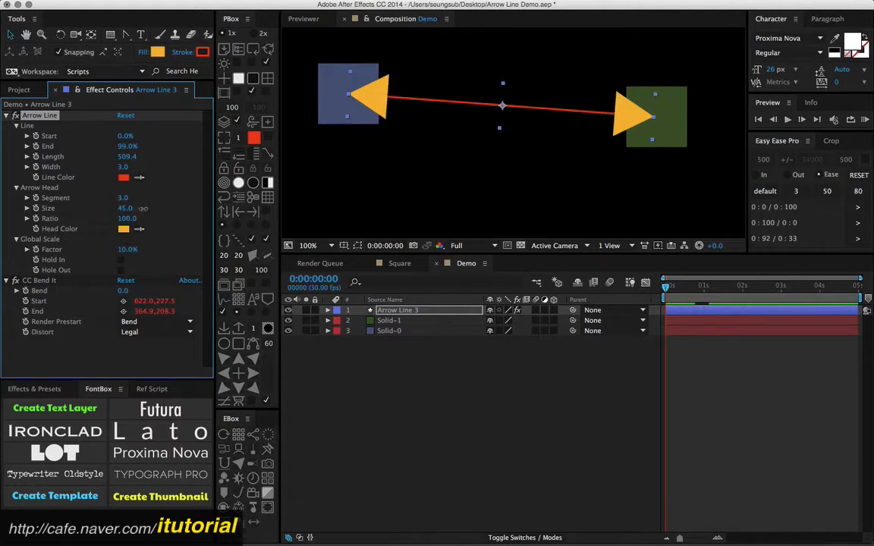